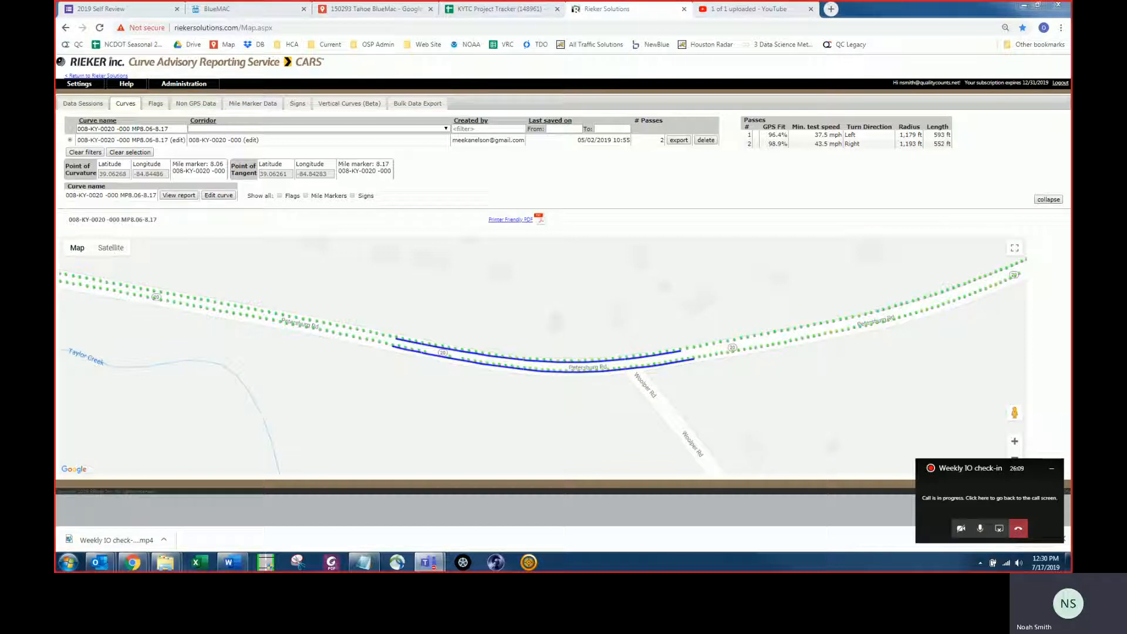
# Check the tracker's note for curve 008-KY-0020 -000 MP8.06-8.17, and bring the full curve into view on the ArcGIS Curve Processing Map.
pyautogui.click(485, 10)
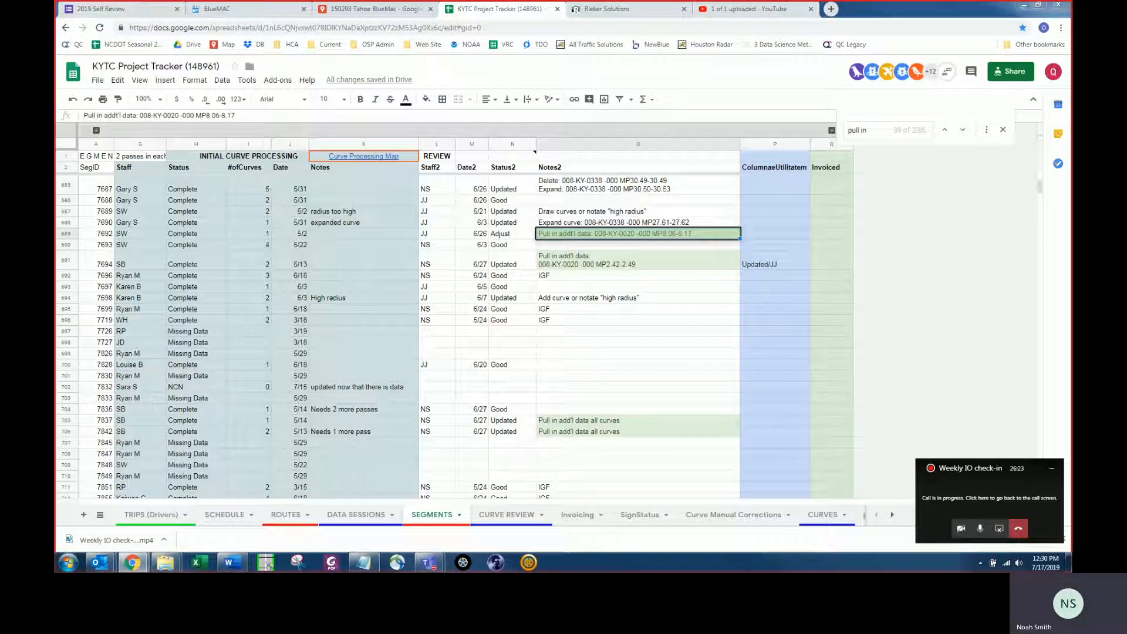
pyautogui.hotkey('alt', 'Tab')
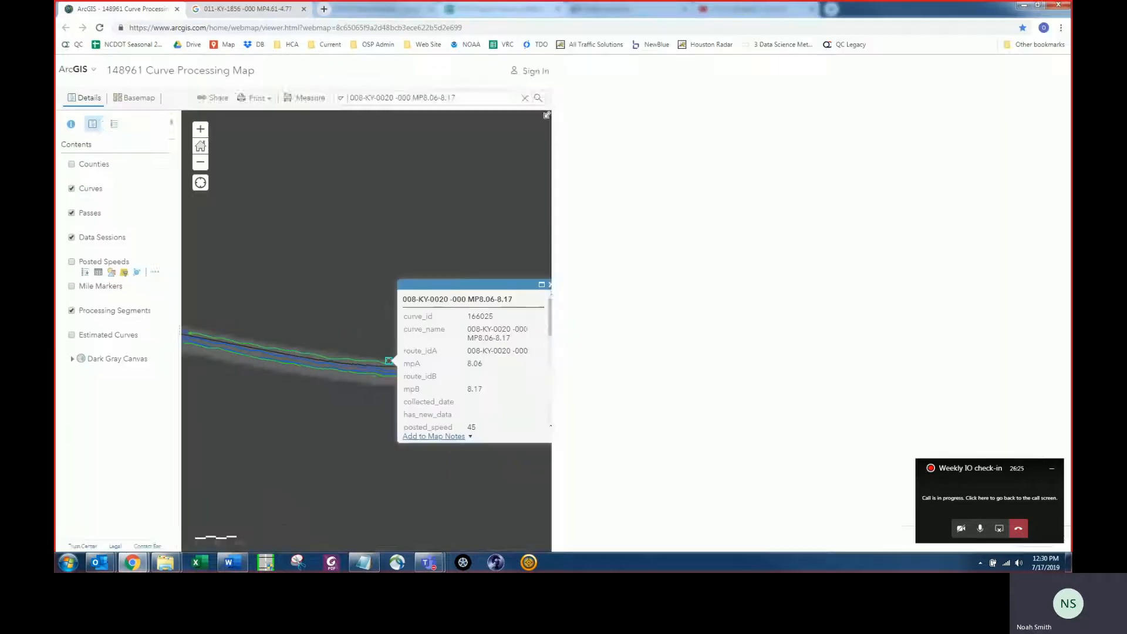
pyautogui.click(656, 285)
pyautogui.moveTo(664, 302); pyautogui.dragTo(820, 249)
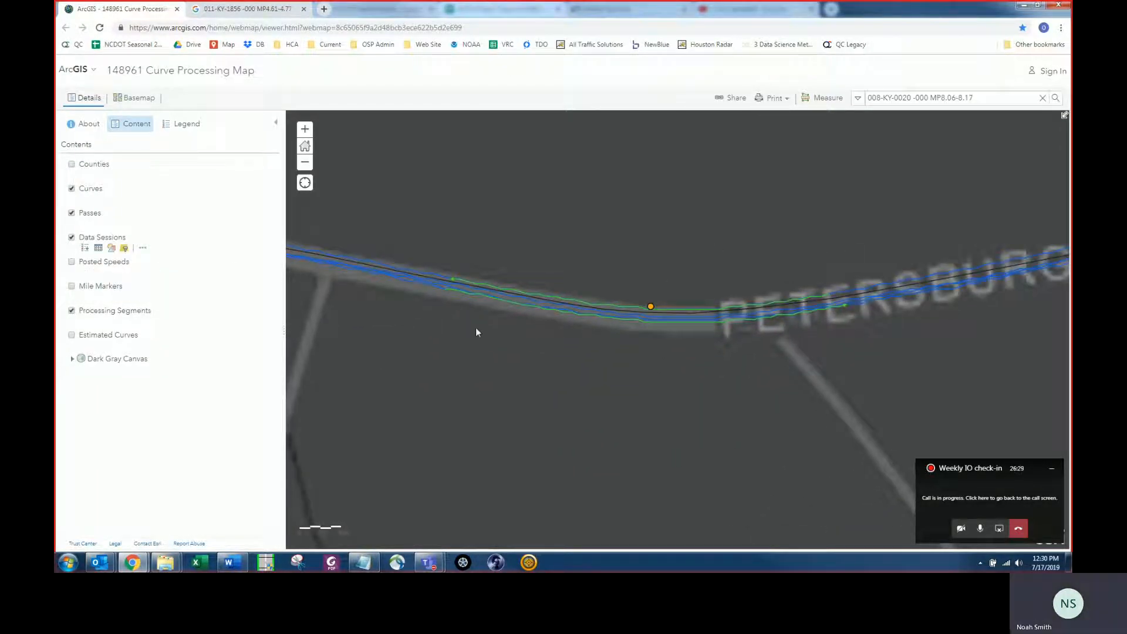
# Hide the Data Sessions layer to isolate the curve's existing passes, and compare them with the pass list in Rieker CARS.
pyautogui.click(72, 238)
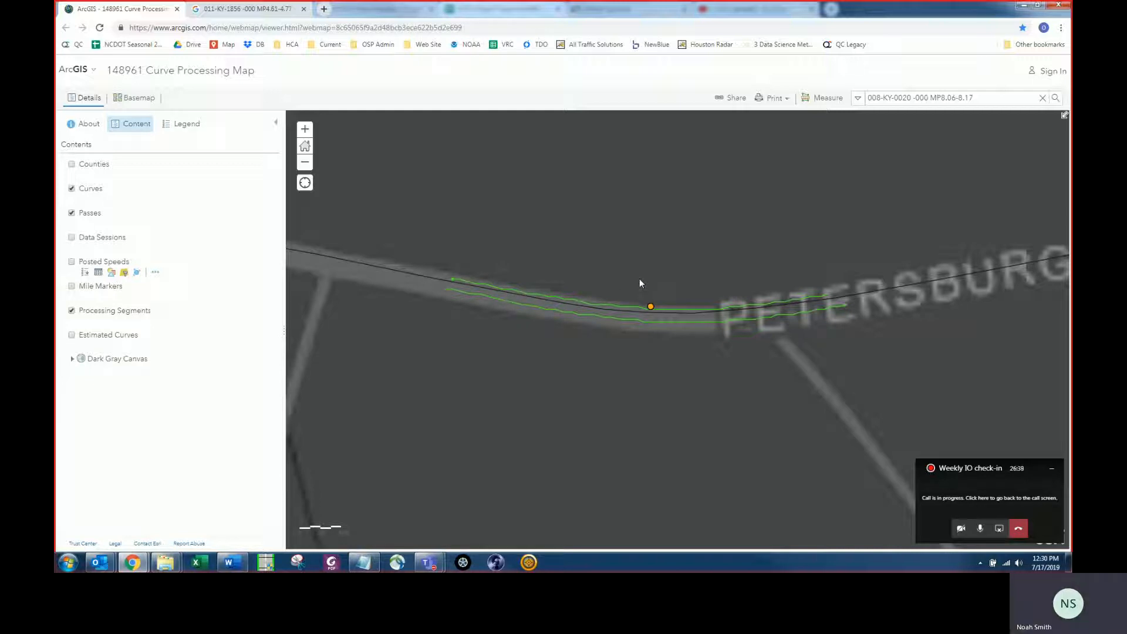
pyautogui.hotkey('alt', 'Tab')
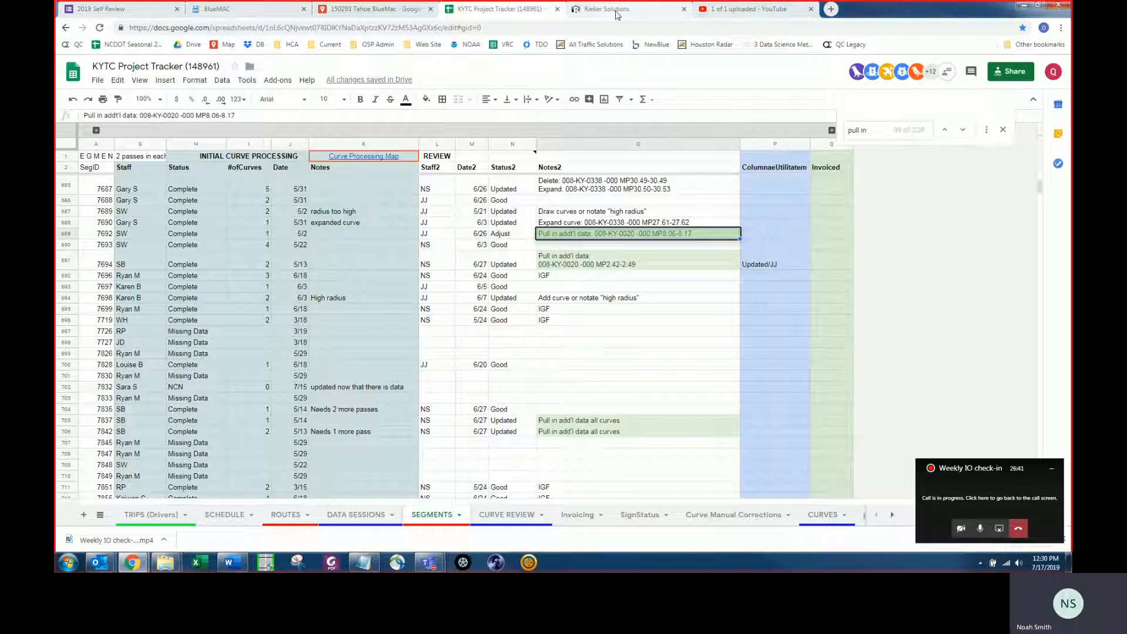
pyautogui.click(608, 9)
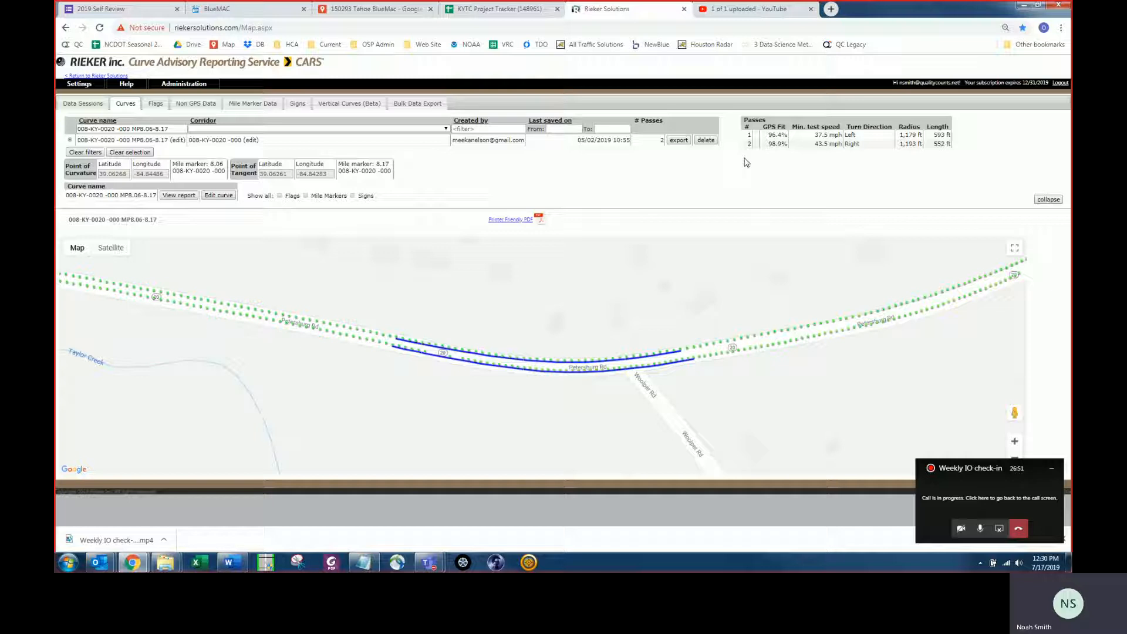
# Show the Data Sessions layer on the ArcGIS map again and examine the additional session lines along the Petersburg Rd curve.
pyautogui.hotkey('alt', 'Tab')
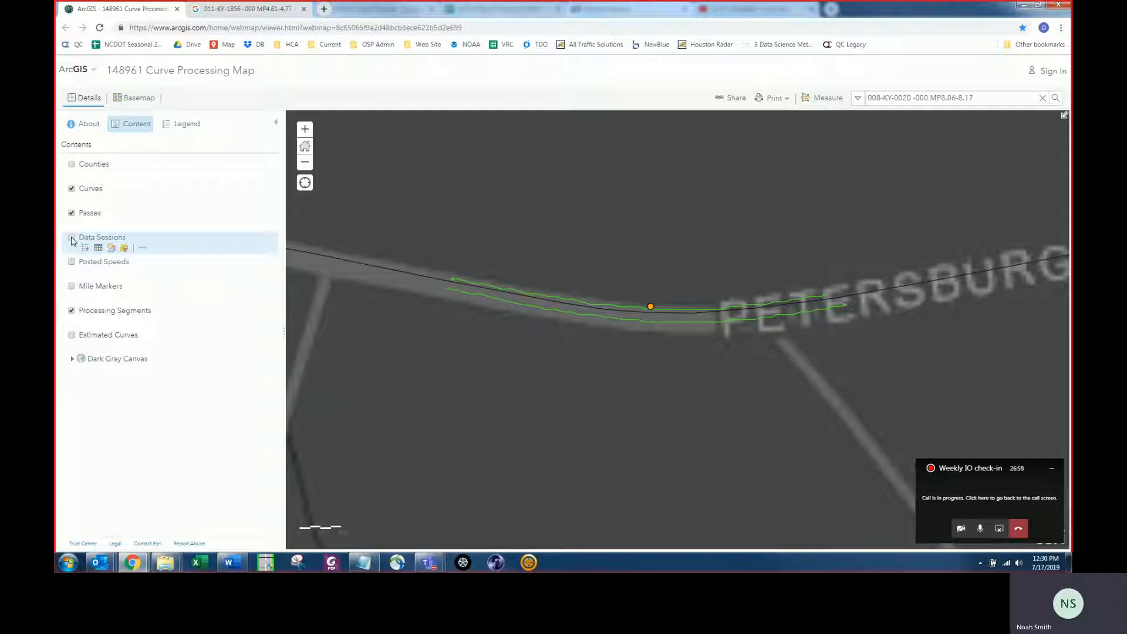
pyautogui.click(72, 238)
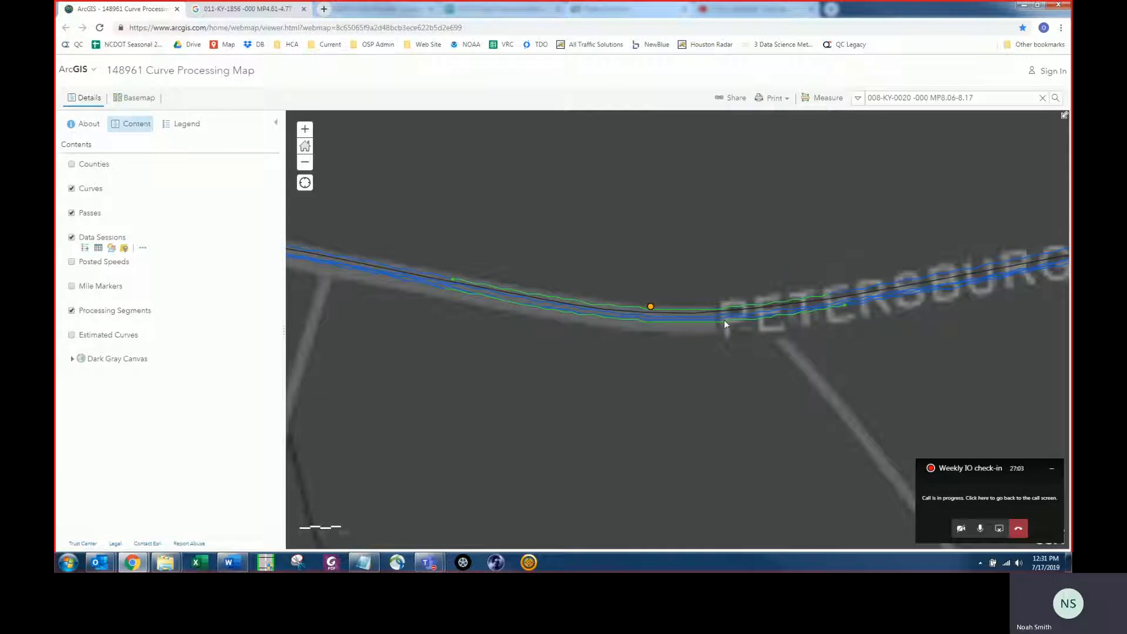
pyautogui.scroll(1, 724, 324)
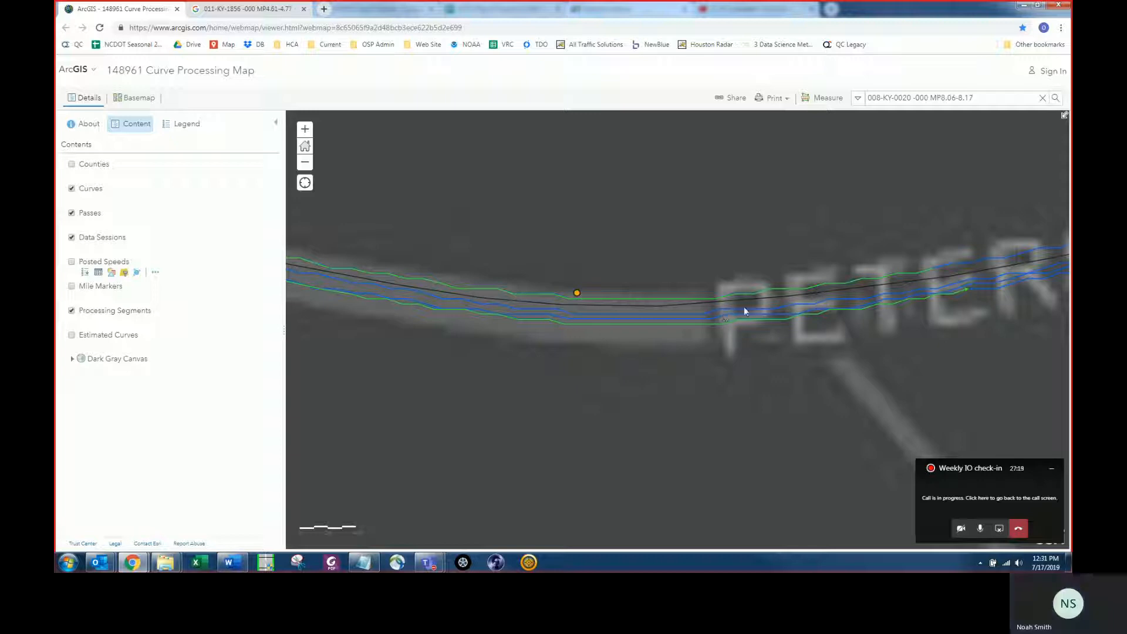
pyautogui.moveTo(863, 340); pyautogui.dragTo(727, 327)
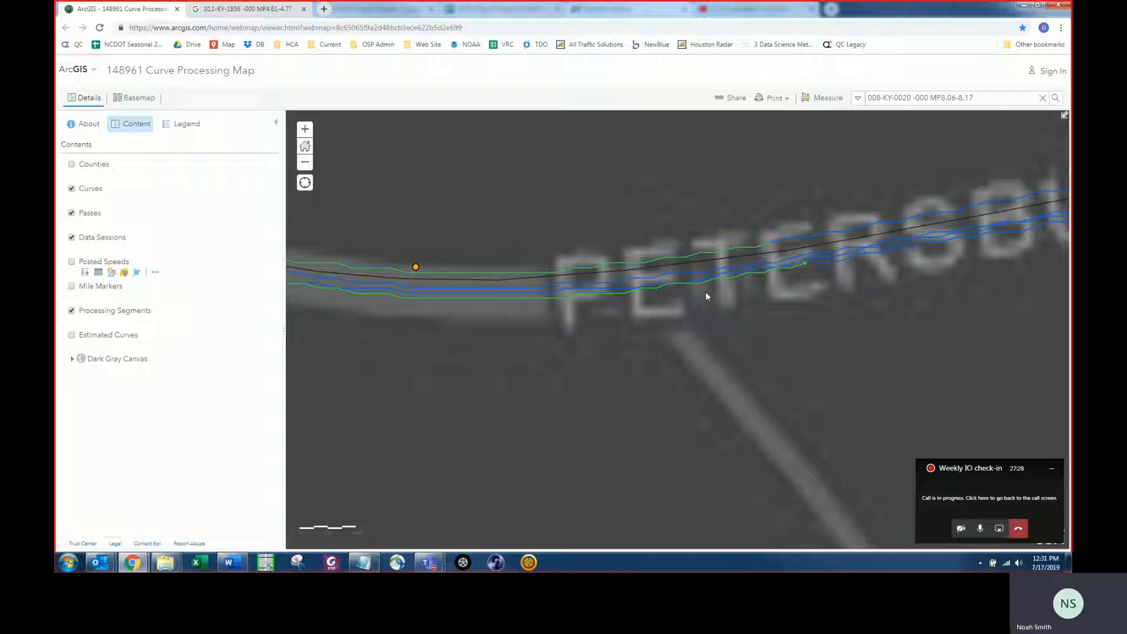
# In Rieker CARS, cast a rectangular net across the Petersburg Rd curve to load the data sessions passing through it.
pyautogui.hotkey('alt', 'Tab')
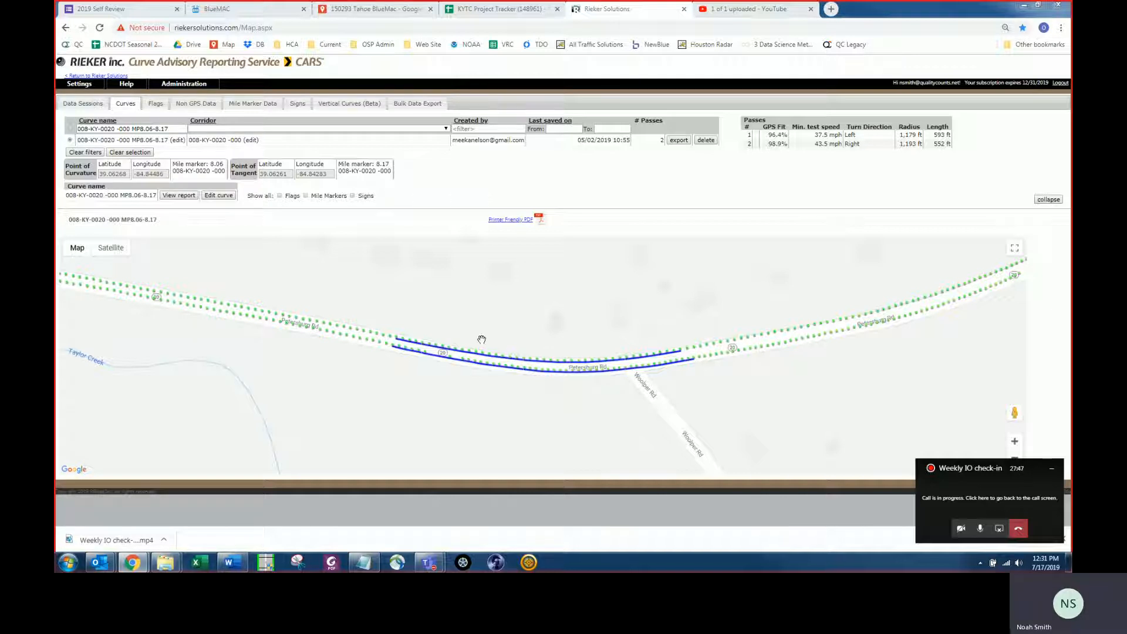
pyautogui.click(83, 105)
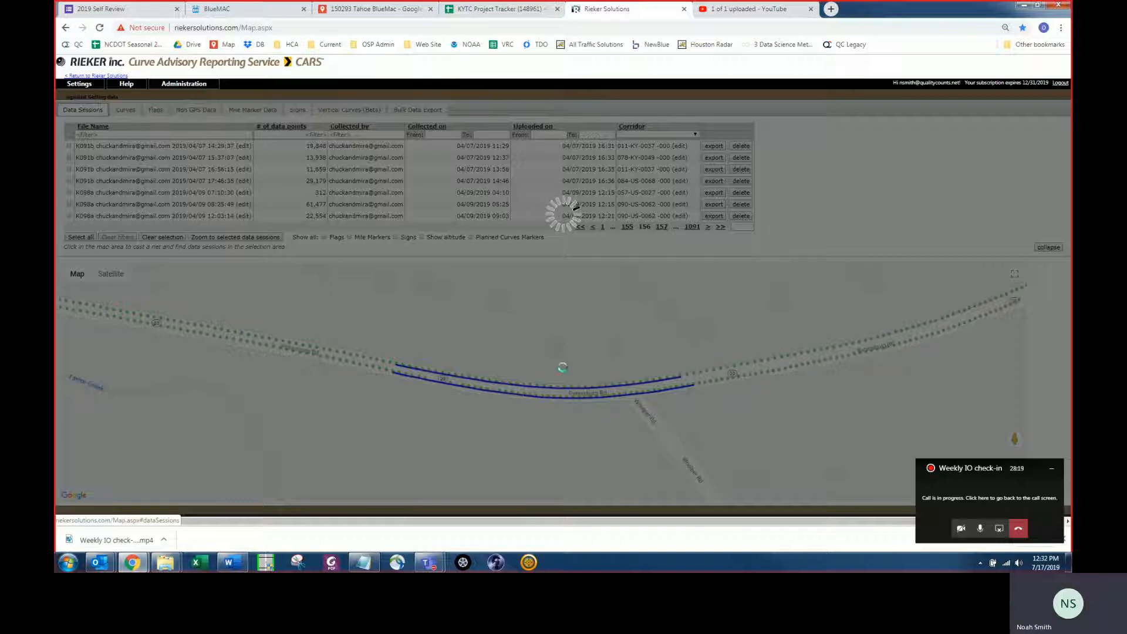
pyautogui.hotkey('alt', 'Tab')
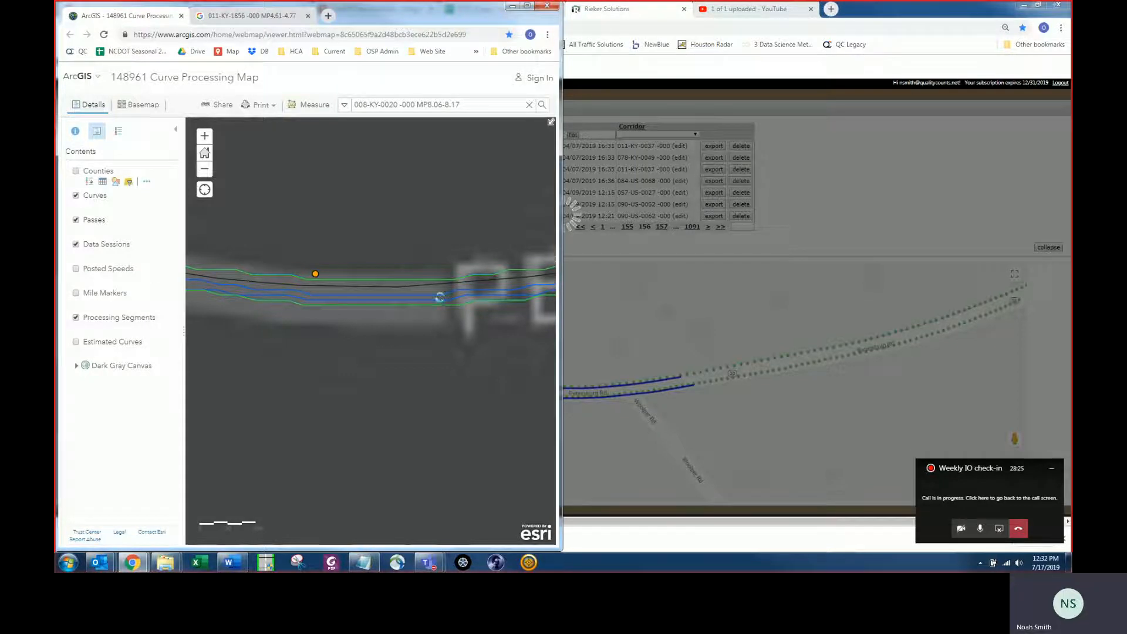
pyautogui.hotkey('alt', 'Tab')
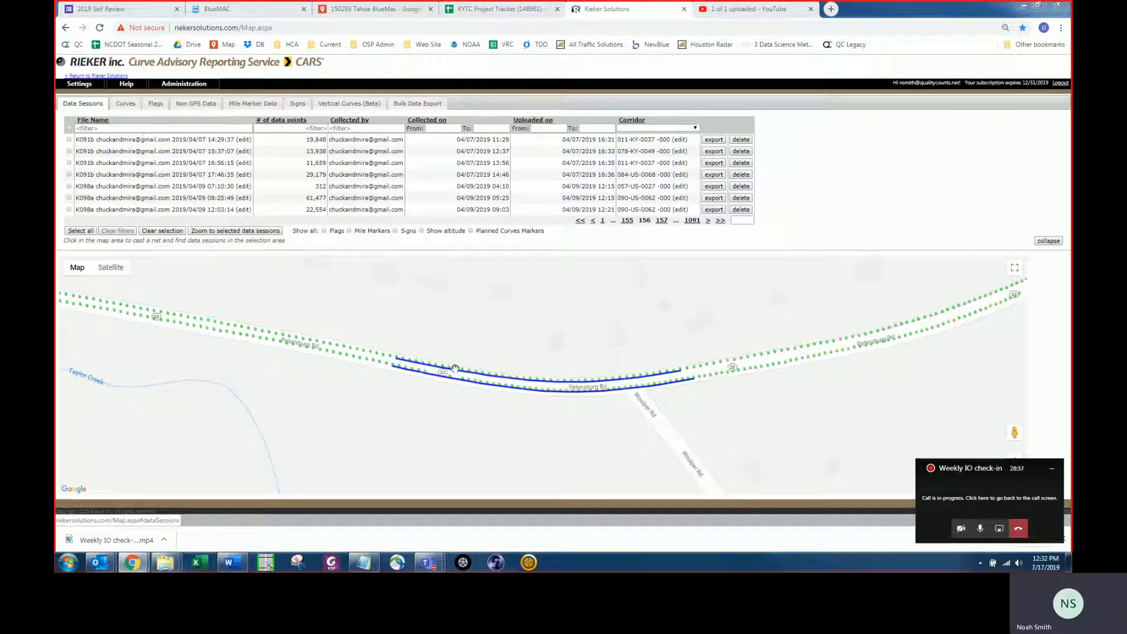
pyautogui.click(435, 297)
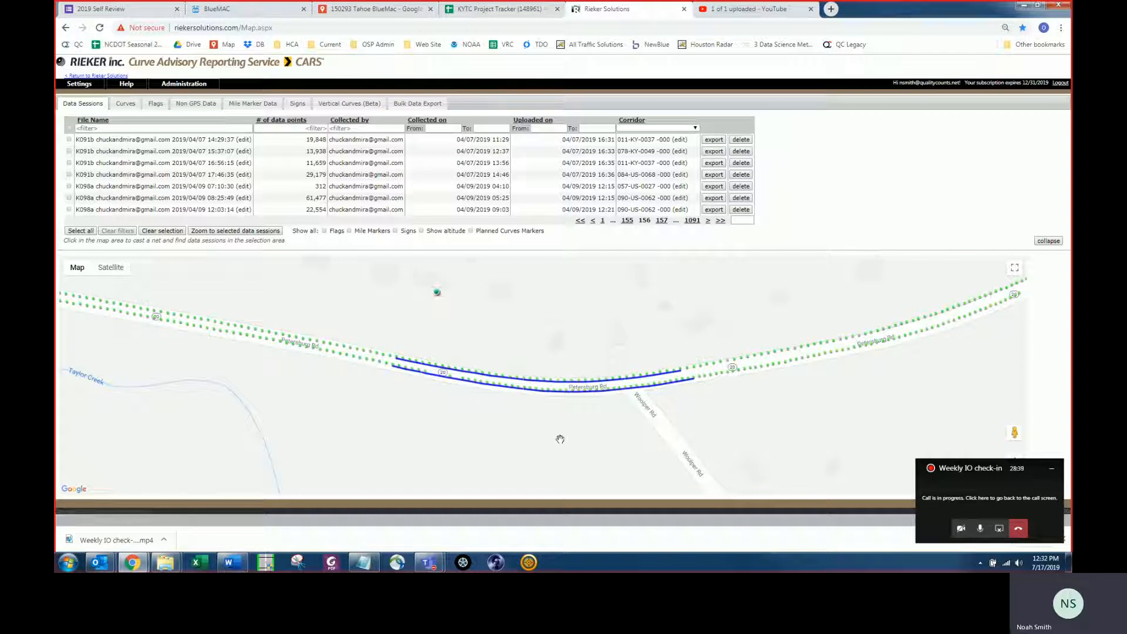
pyautogui.click(584, 453)
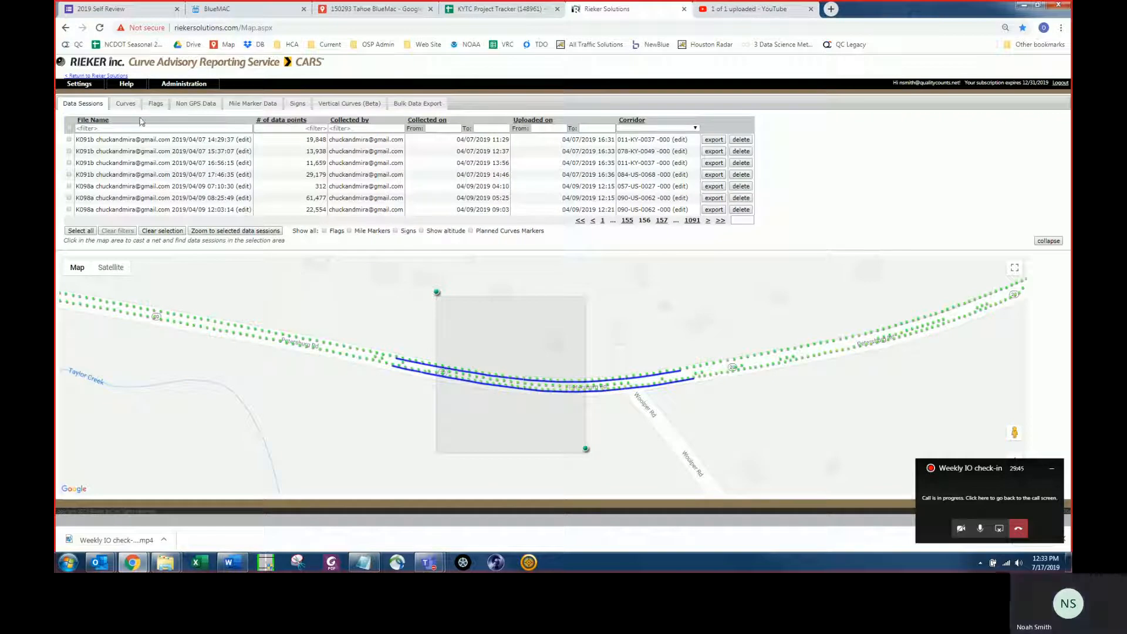
# Open curve 008-KY-0020 -000 MP8.06-8.17 for editing and pull the additional passes in using its point-of-curvature marker.
pyautogui.click(124, 103)
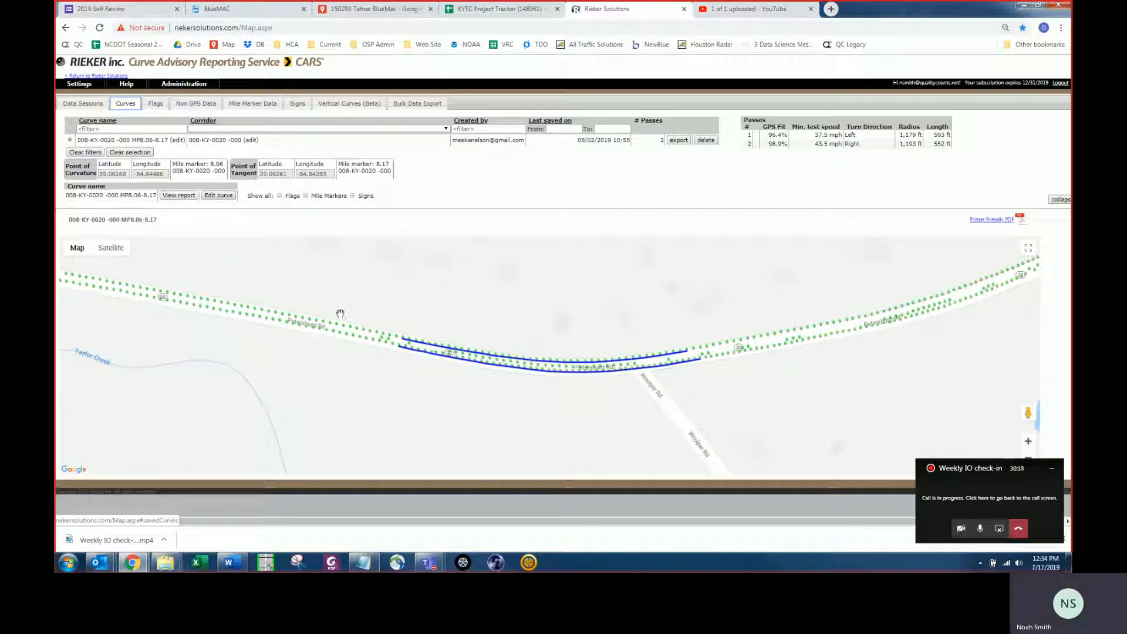
pyautogui.click(219, 195)
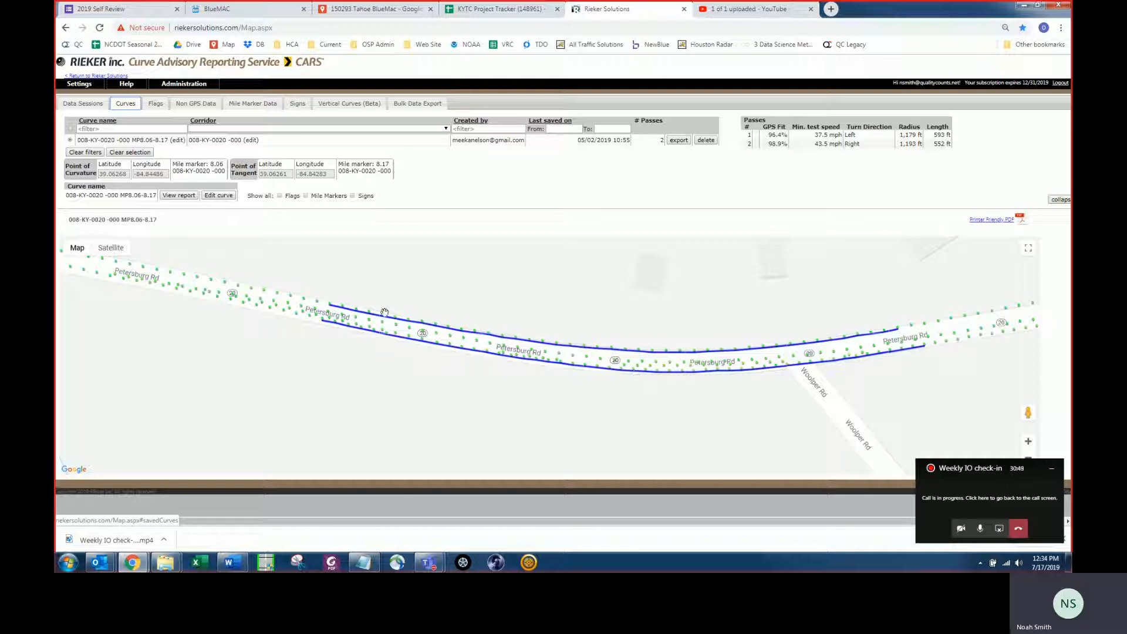
pyautogui.click(223, 196)
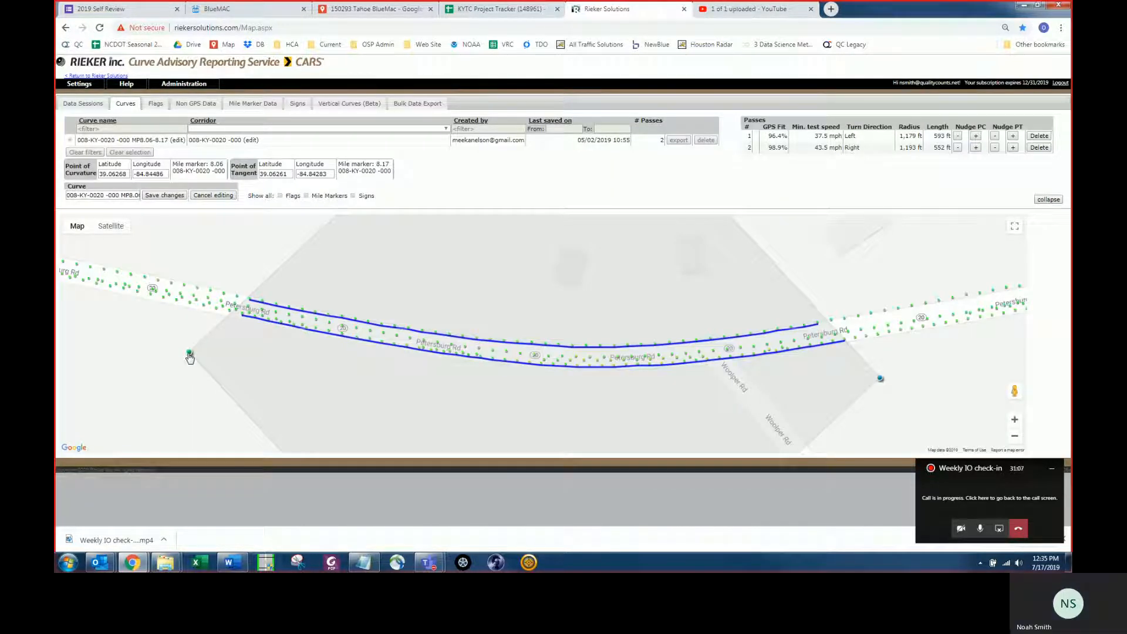
pyautogui.click(193, 354)
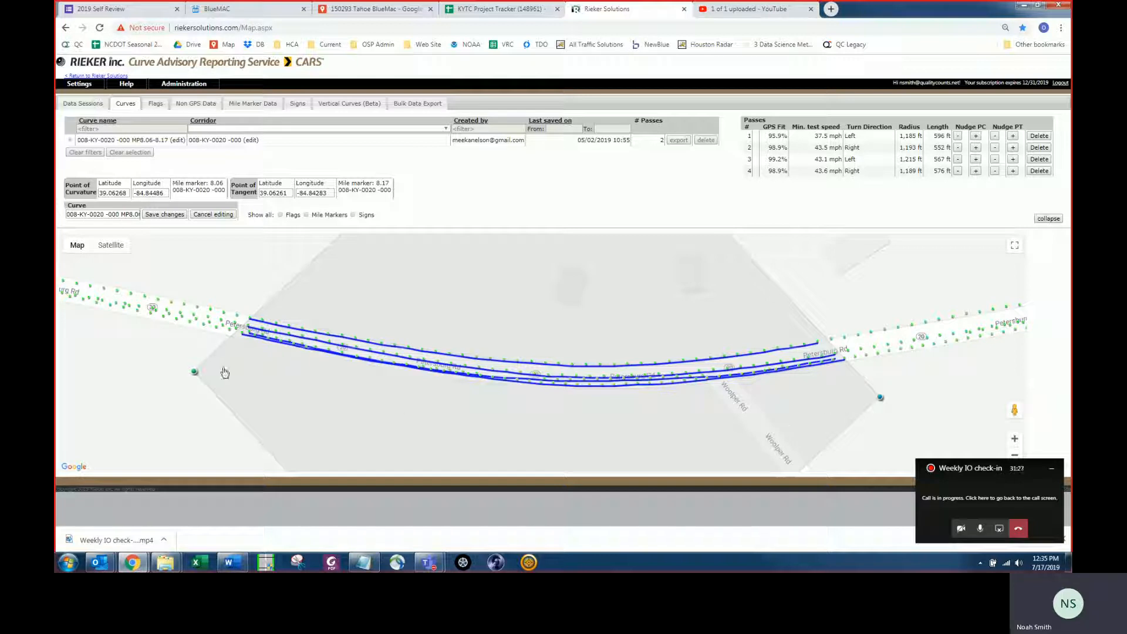
# Fine-tune both end markers of the curve, placing the point of tangent at longitude -84.84287, and save the changes.
pyautogui.moveTo(195, 372); pyautogui.dragTo(197, 371)
pyautogui.moveTo(880, 401); pyautogui.dragTo(882, 388)
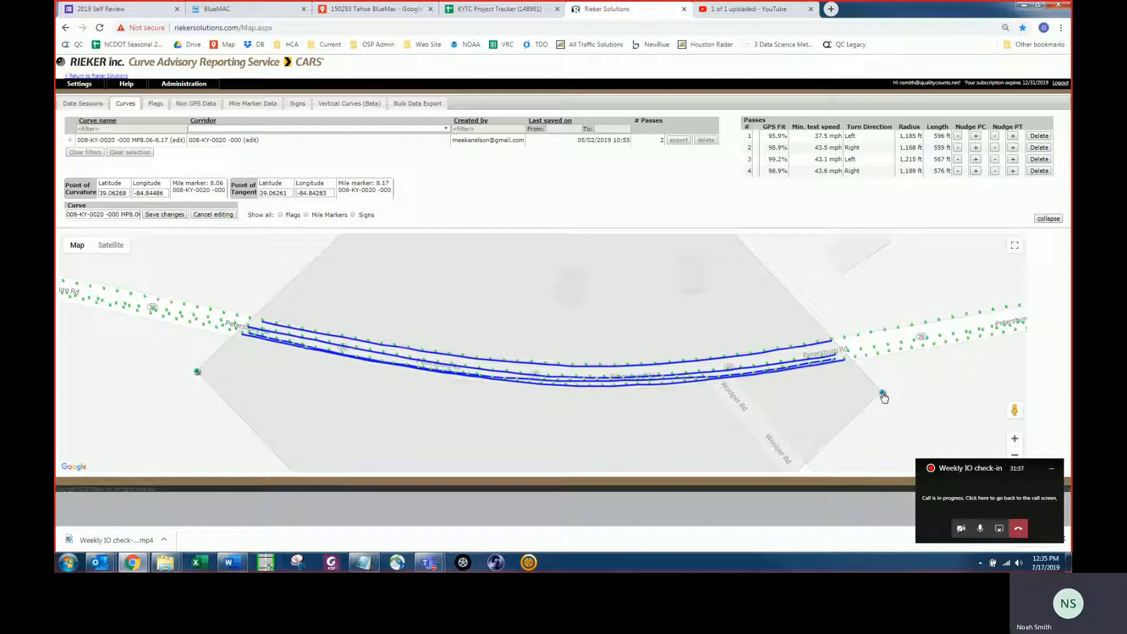
pyautogui.moveTo(882, 394); pyautogui.dragTo(873, 400)
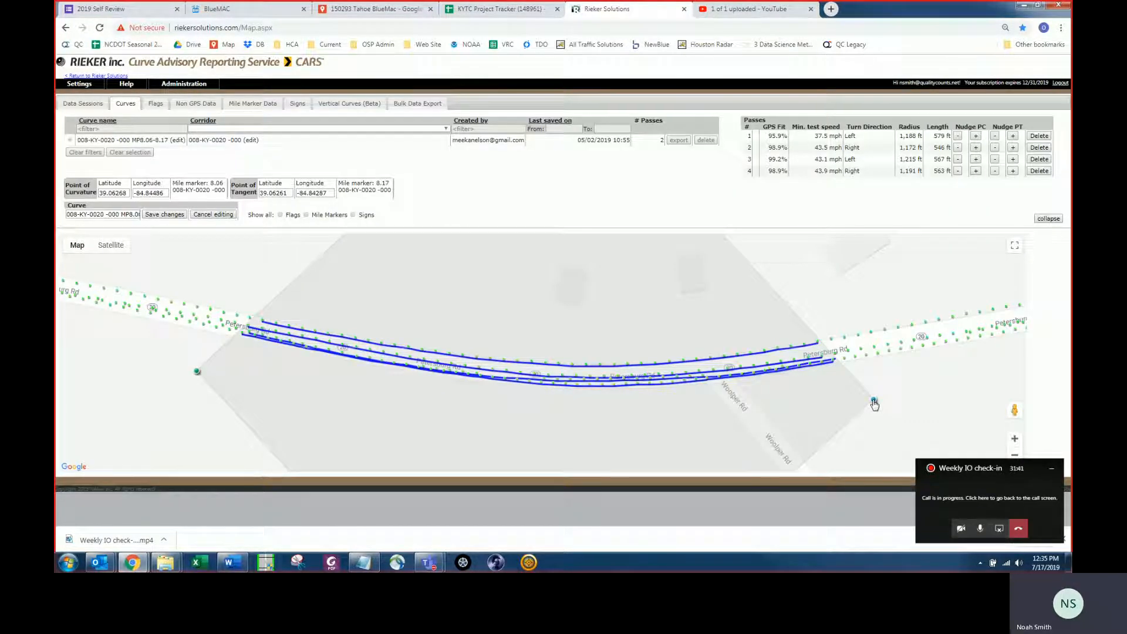
pyautogui.moveTo(875, 401); pyautogui.dragTo(876, 400)
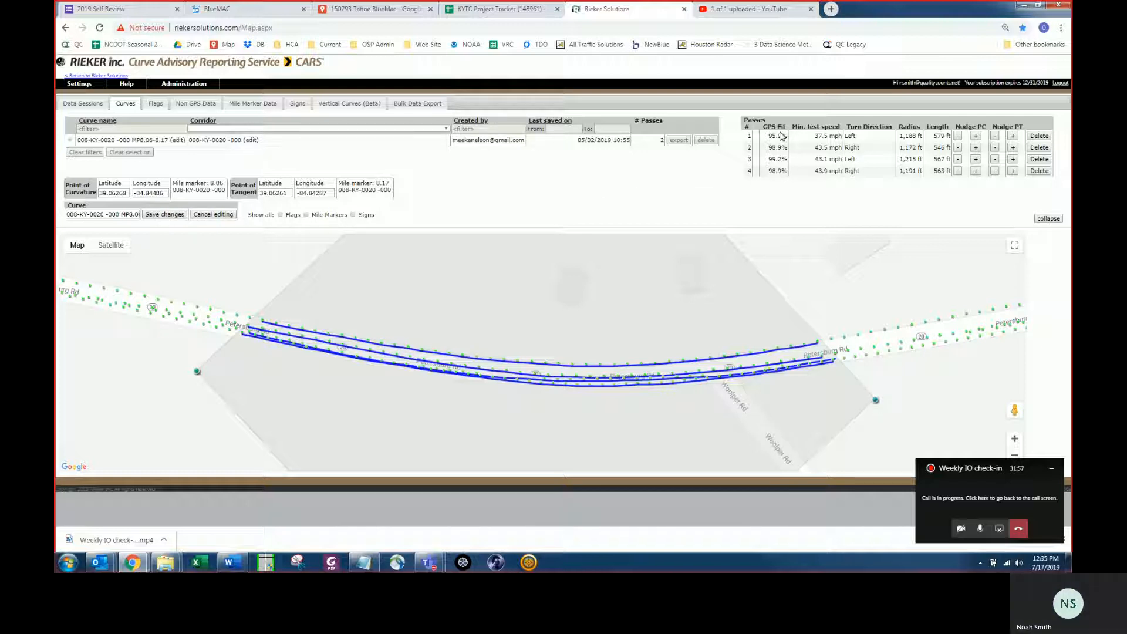
pyautogui.click(146, 215)
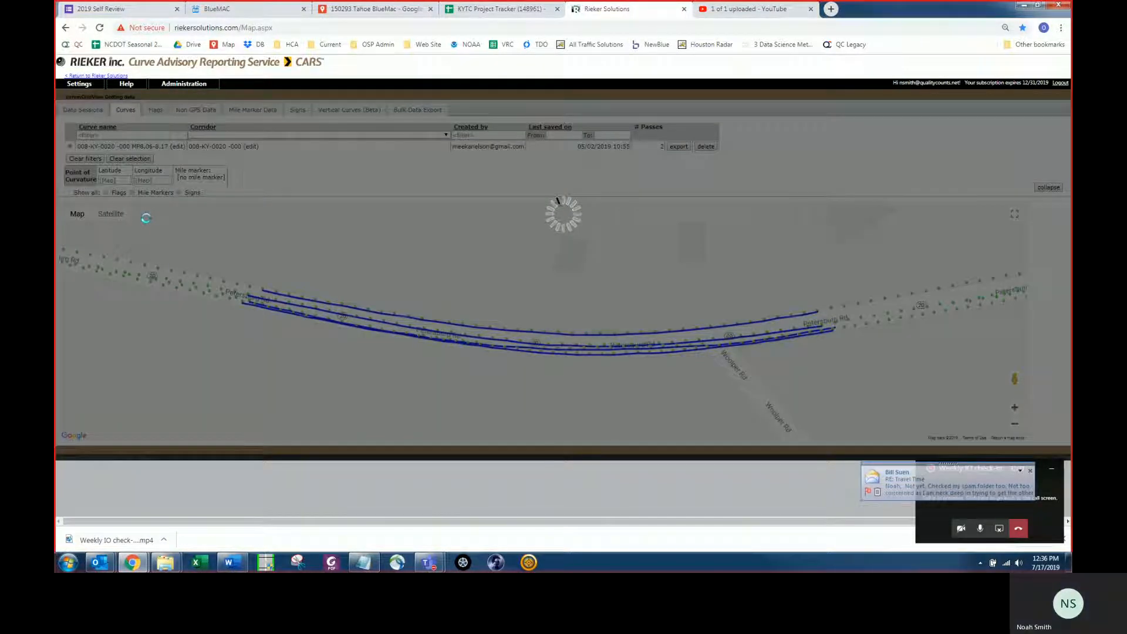
# In the KYTC Project Tracker, set Status2 of segment 7692 to Updated.
pyautogui.click(496, 8)
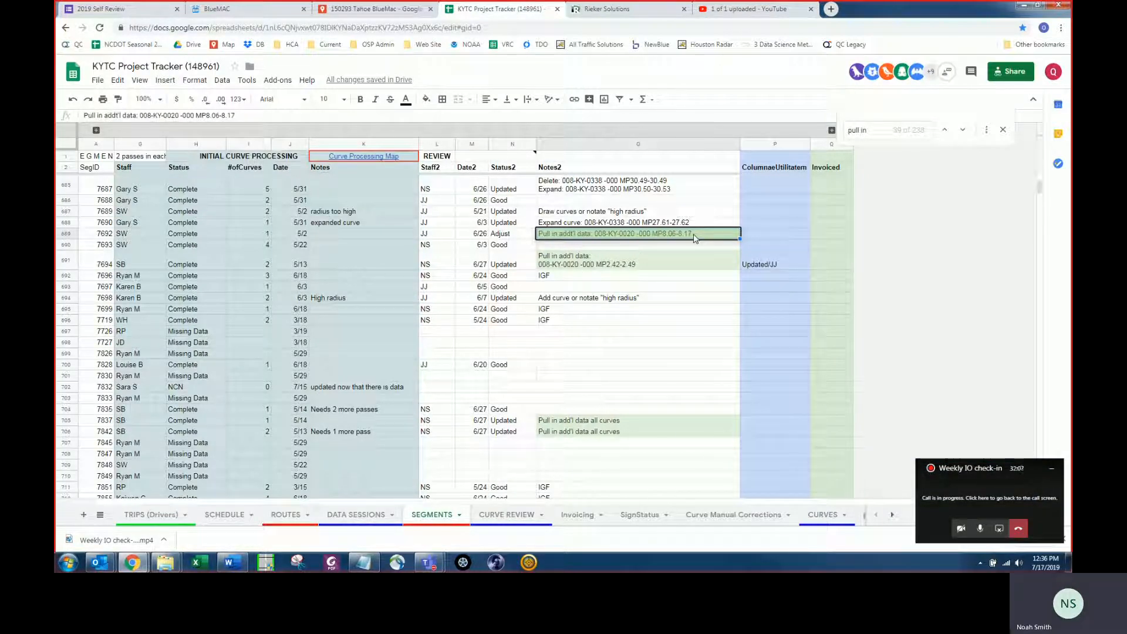
pyautogui.click(520, 238)
pyautogui.write('Updated')
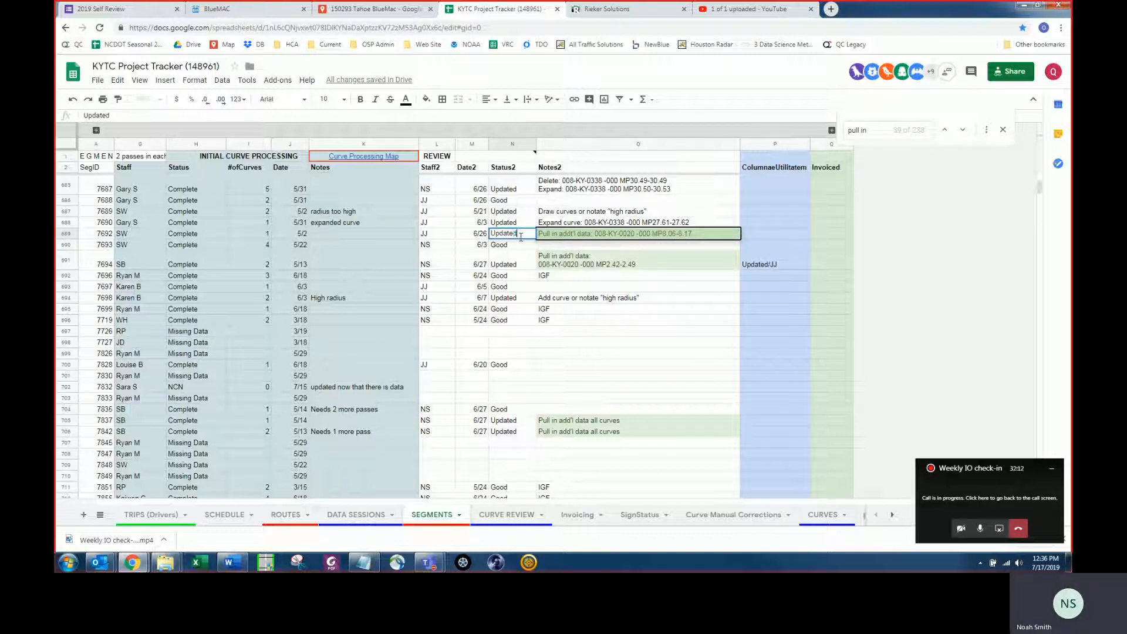
pyautogui.press('Return')
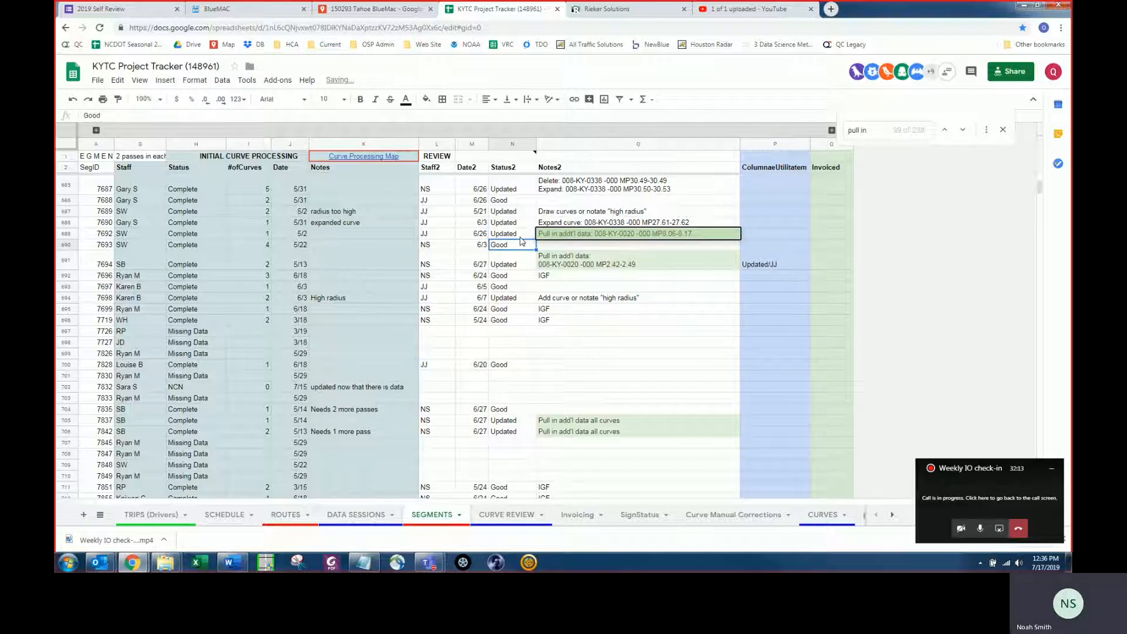
pyautogui.press('Up')
pyautogui.press('Right')
pyautogui.press('Right')
pyautogui.press('Left')
pyautogui.press('Left')
pyautogui.press('Left')
pyautogui.press('Left')
pyautogui.press('Left')
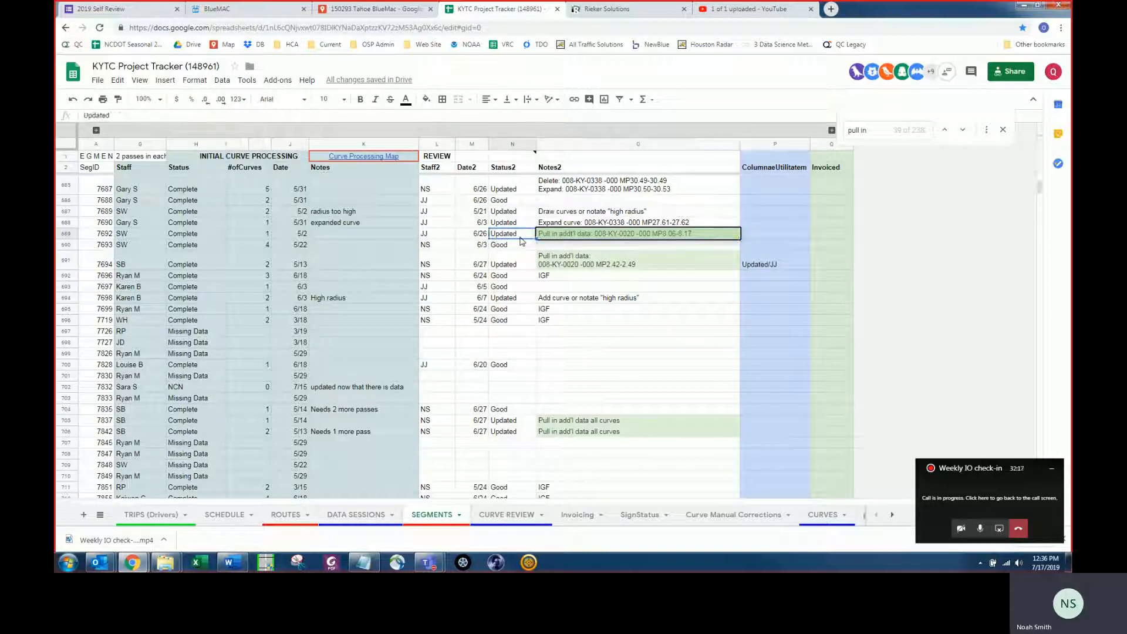
# Return to the Rieker CARS curve page to check on the saved curve.
pyautogui.click(624, 7)
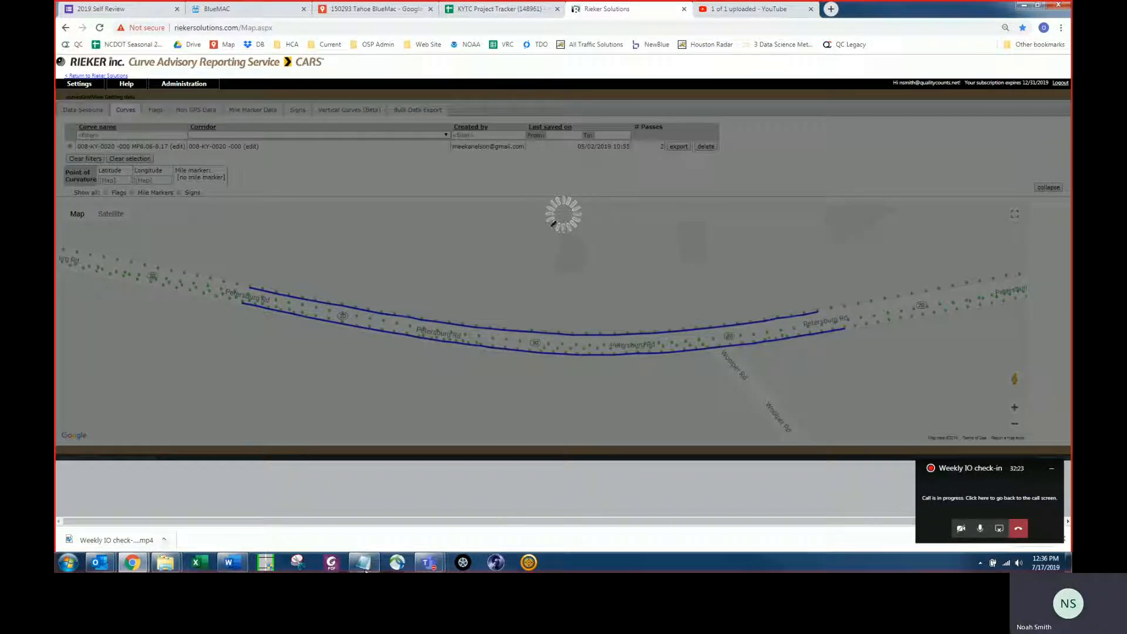
pyautogui.moveTo(430, 564)
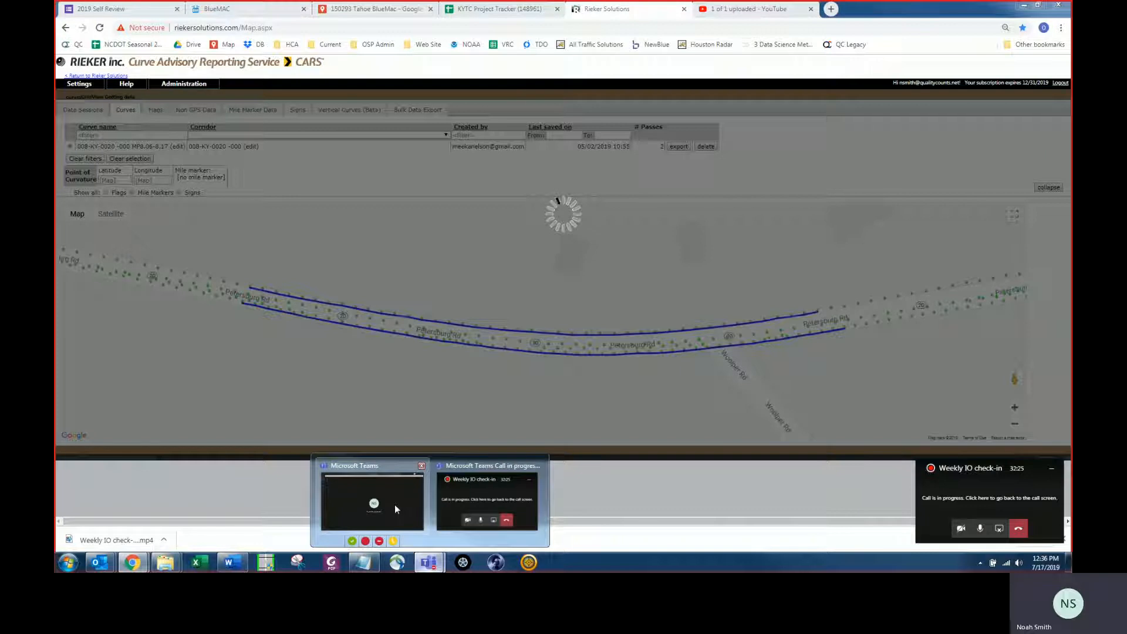